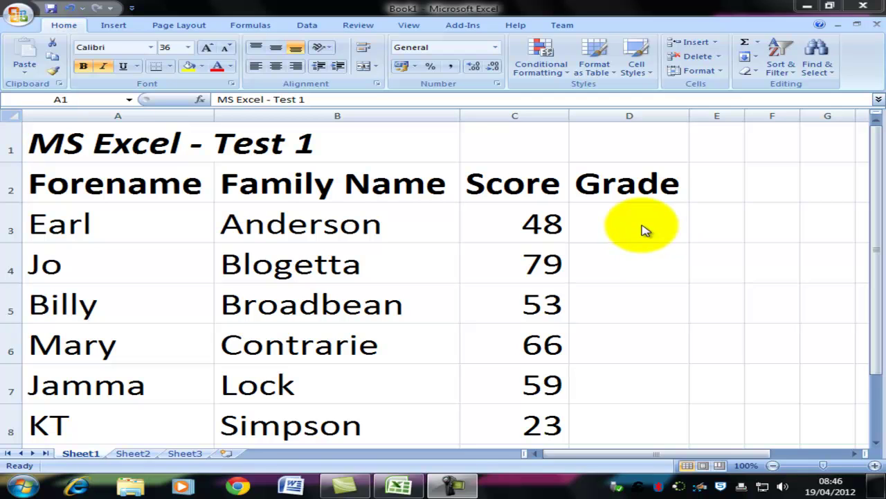
Enter =IF(C3>=50,"P","F") in D3 so the score of 48 grades as F.
{"action": "left_click", "coordinate": [641, 224]}
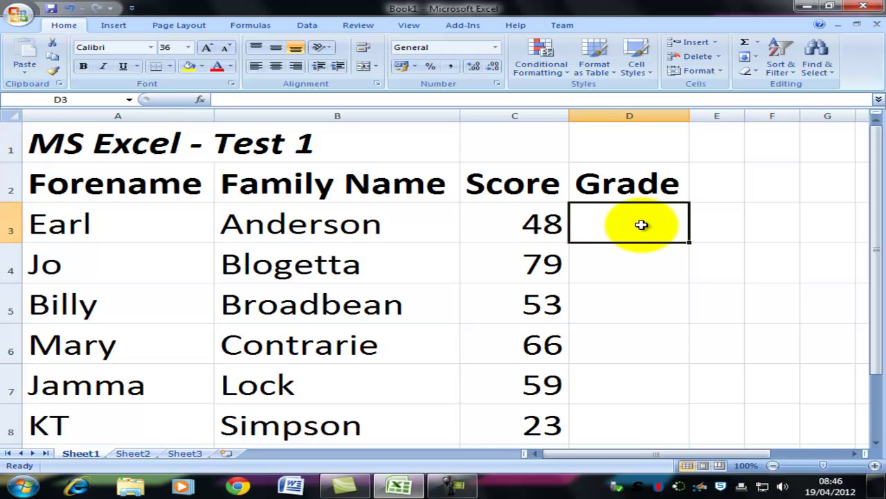
{"action": "type", "text": "="}
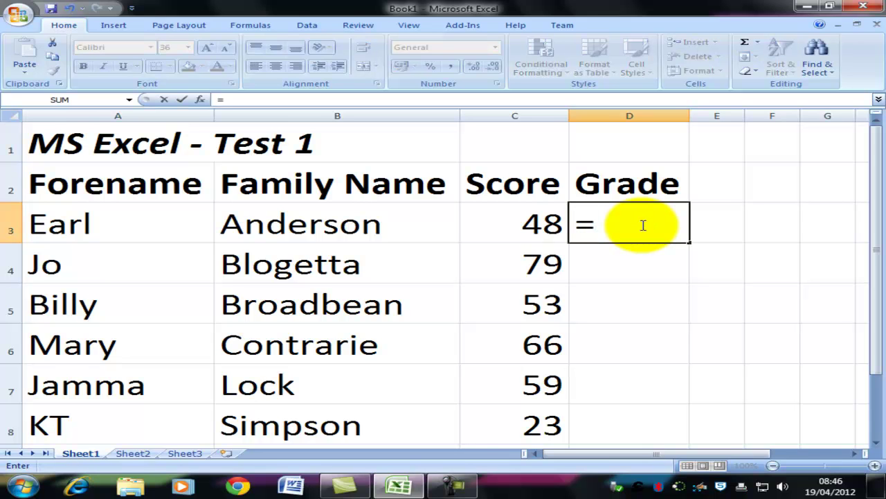
{"action": "type", "text": "if"}
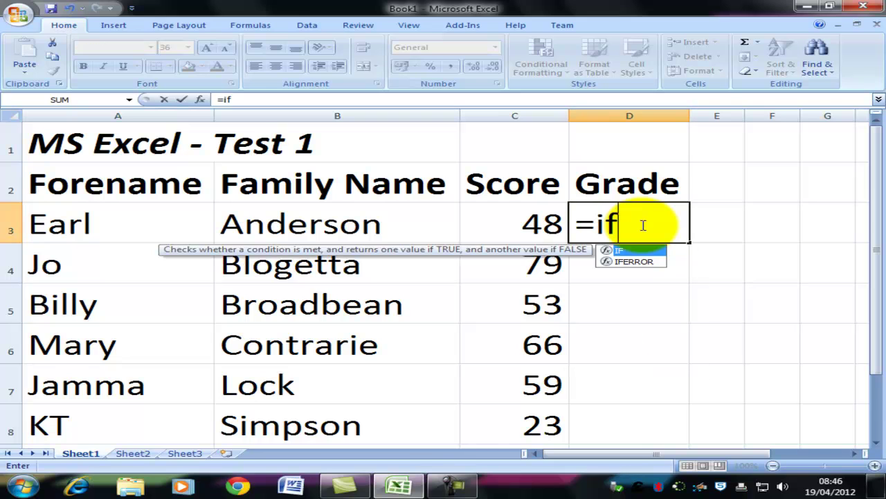
{"action": "type", "text": "("}
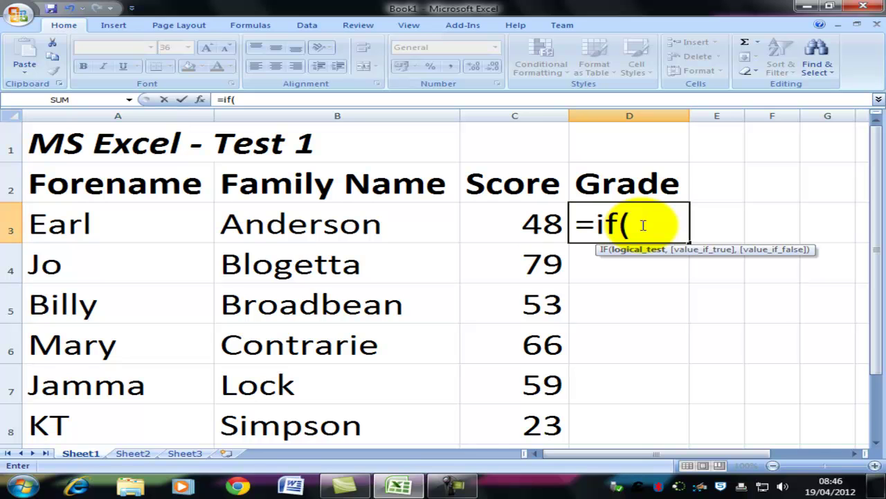
{"action": "left_click", "coordinate": [540, 224]}
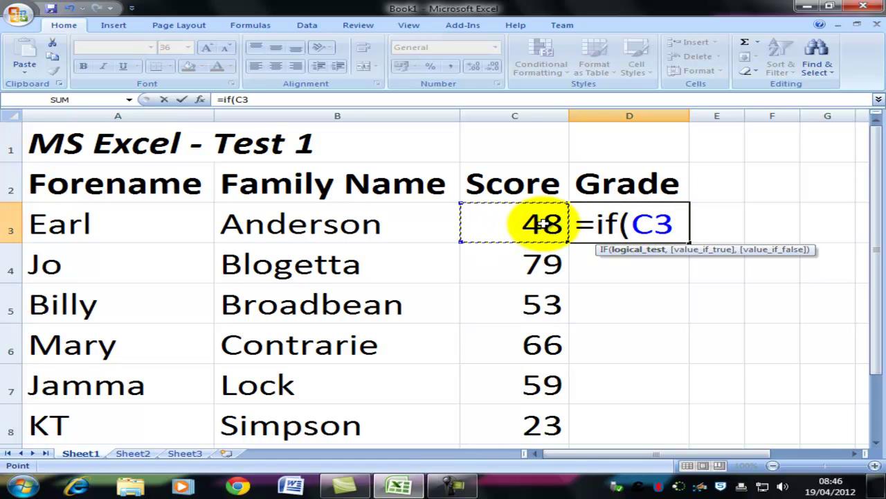
{"action": "type", "text": ">"}
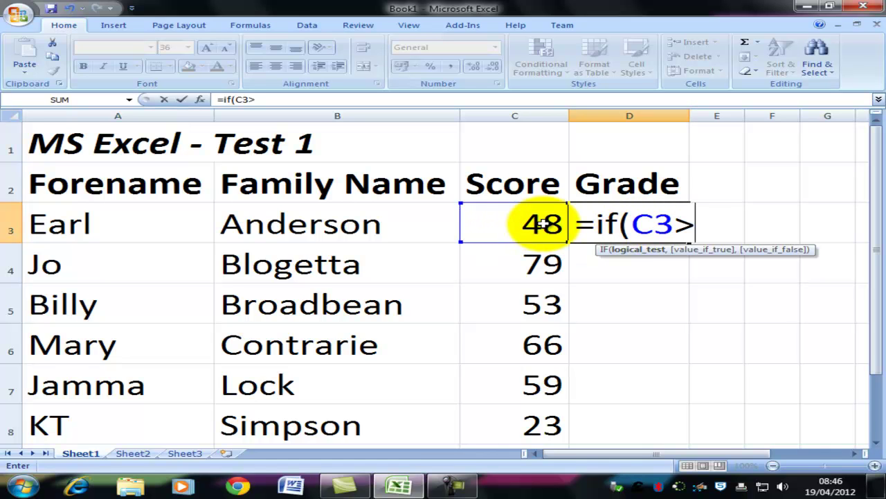
{"action": "type", "text": "=50"}
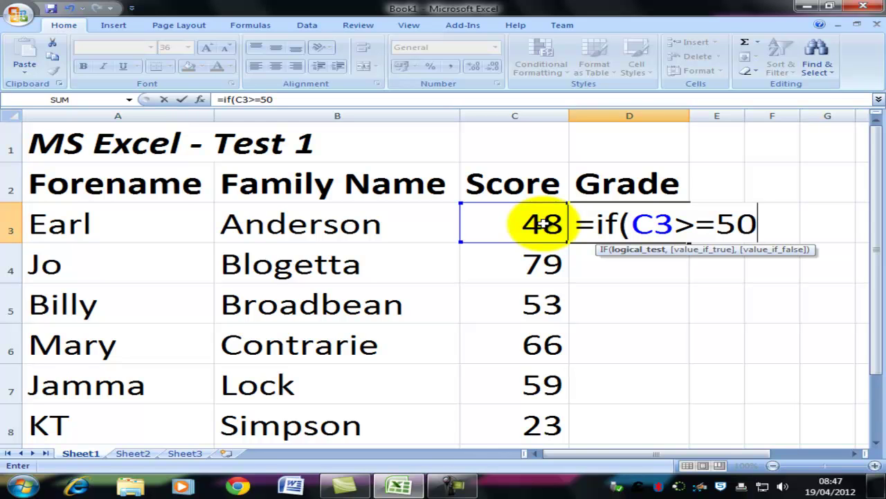
{"action": "type", "text": ","}
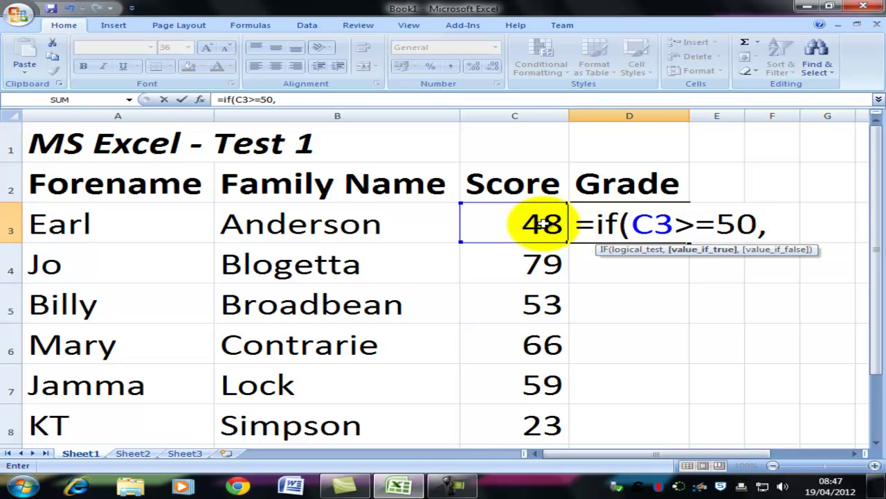
{"action": "type", "text": "\"P"}
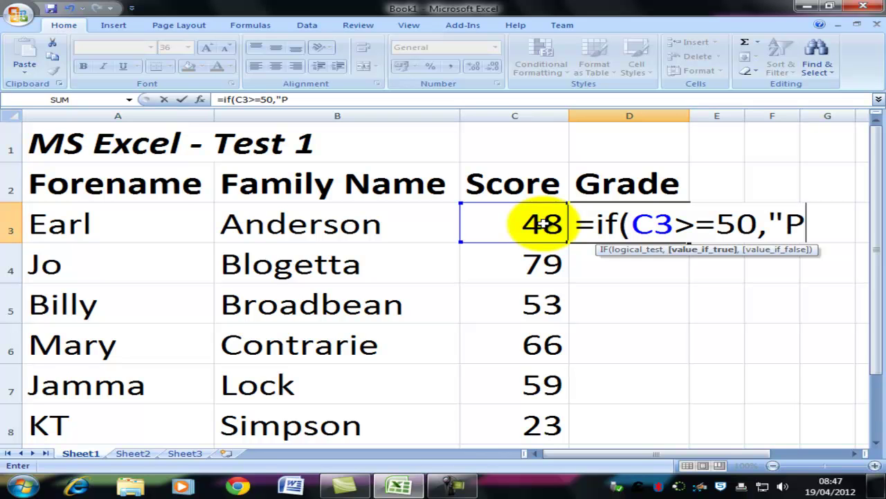
{"action": "type", "text": "\""}
{"action": "type", "text": ",\""}
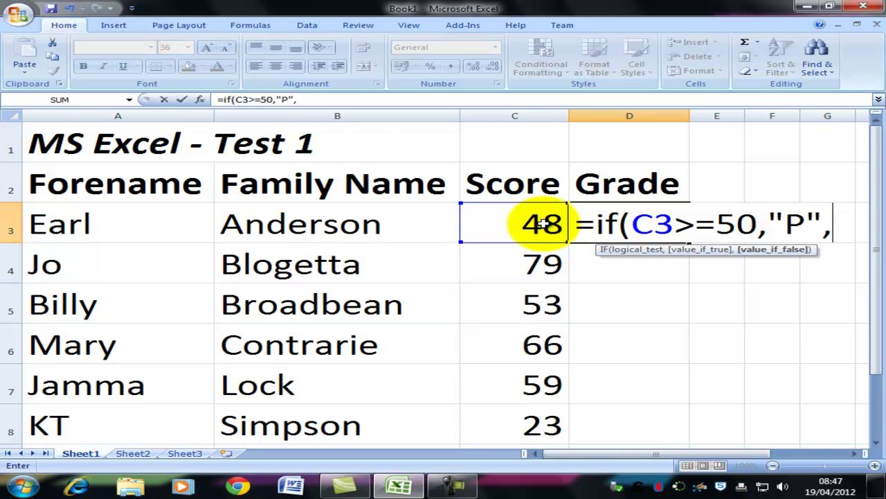
{"action": "type", "text": "F\")"}
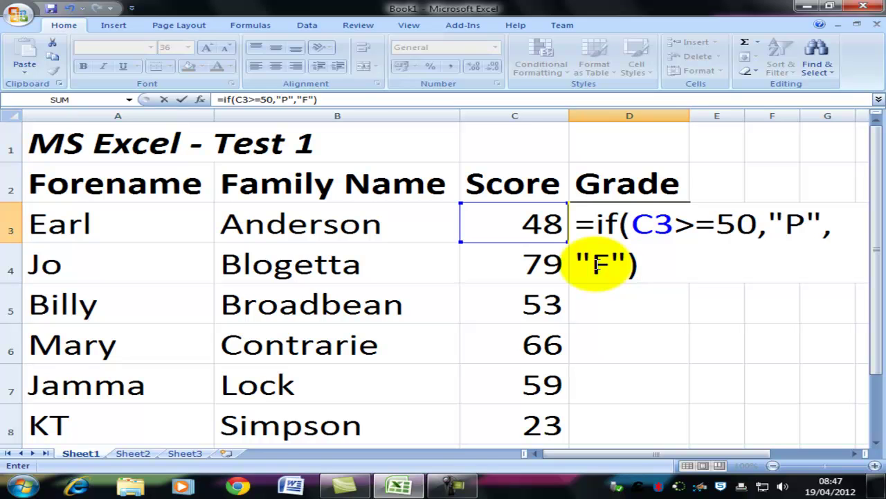
{"action": "key", "text": "Return"}
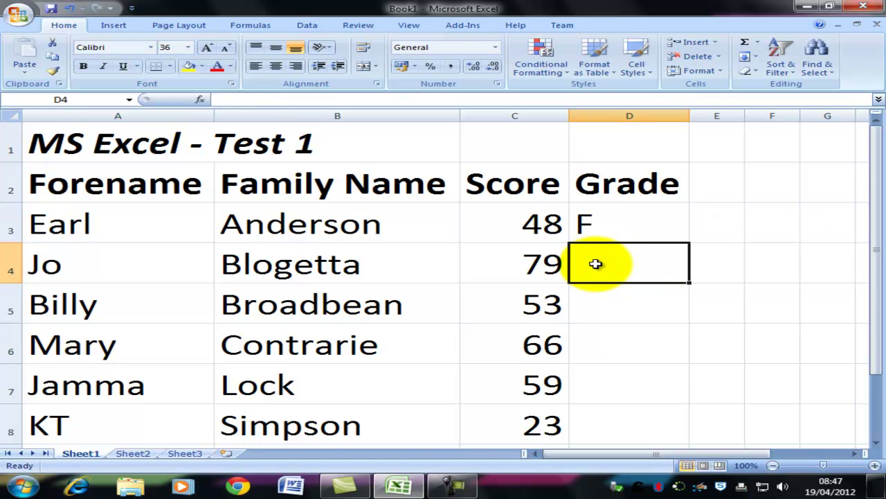
Fill the D3 pass/fail formula down to D8, giving grades F, P, P, P, P, F.
{"action": "left_click", "coordinate": [602, 225]}
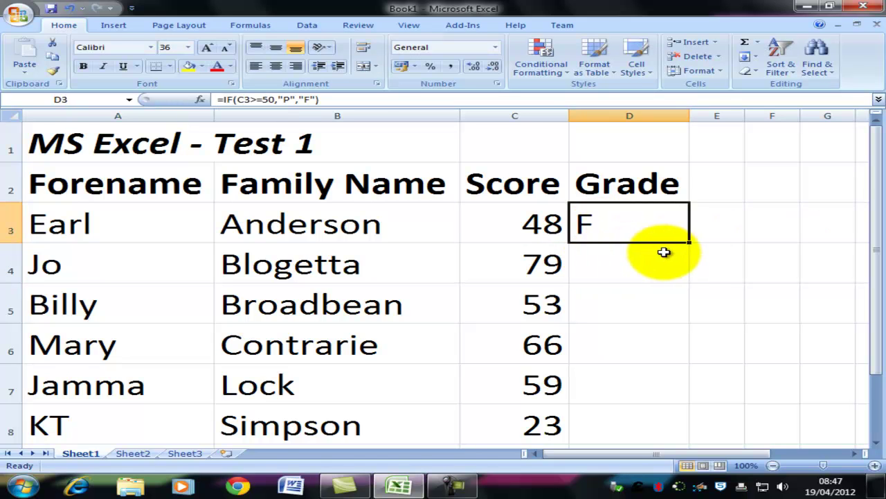
{"action": "left_click_drag", "start_coordinate": [686, 241], "coordinate": [654, 436]}
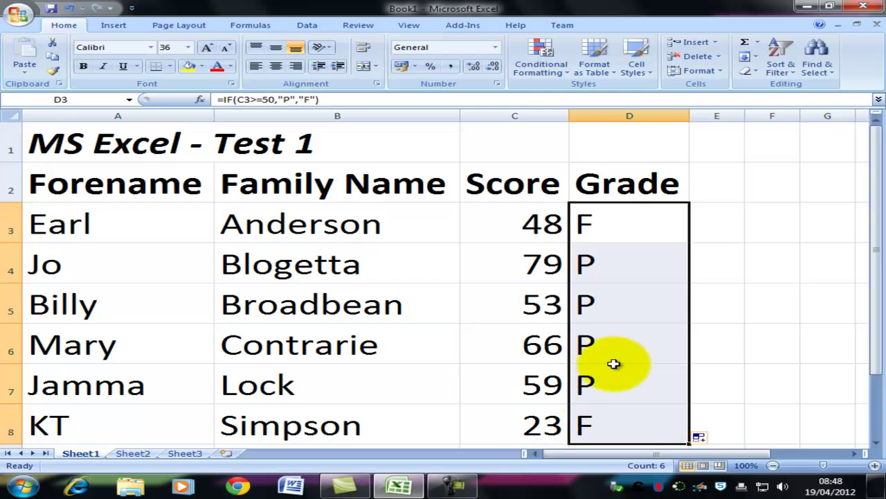
{"action": "left_click", "coordinate": [631, 226]}
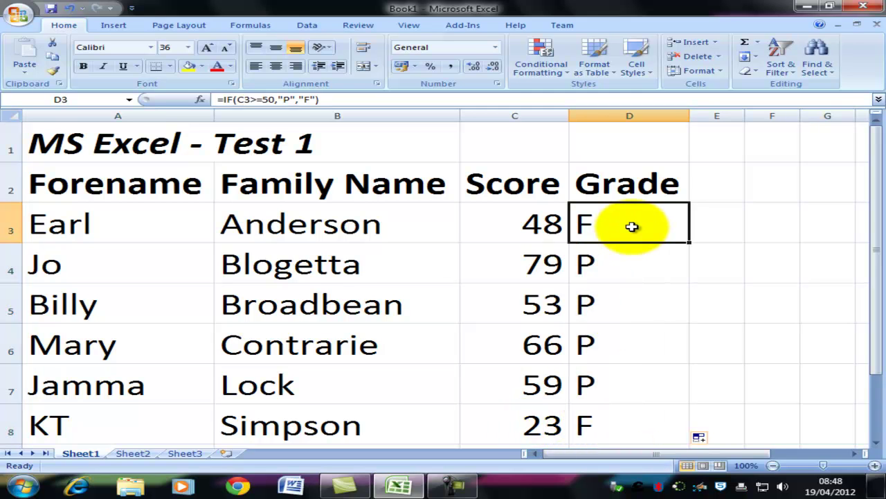
Edit D3's formula to =IF(C3>=70,"D","F"), leaving room after "D" for another IF.
{"action": "double_click", "coordinate": [631, 227]}
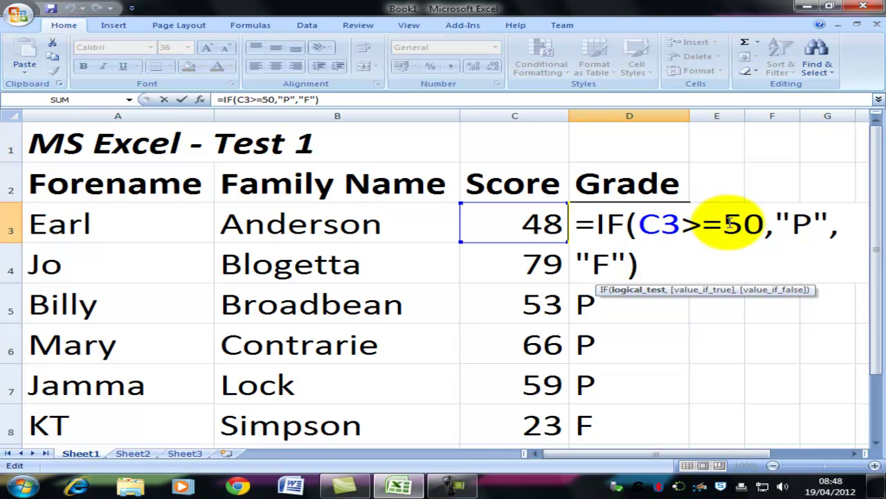
{"action": "left_click_drag", "start_coordinate": [722, 221], "coordinate": [744, 222]}
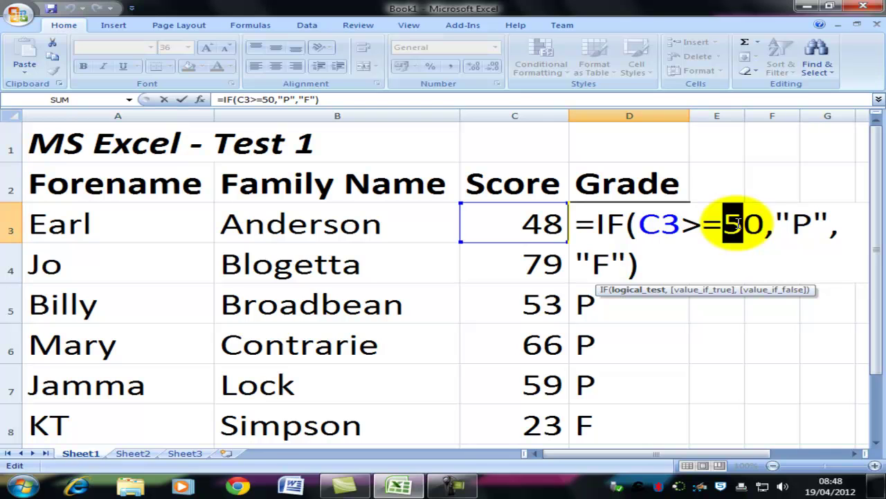
{"action": "type", "text": "7"}
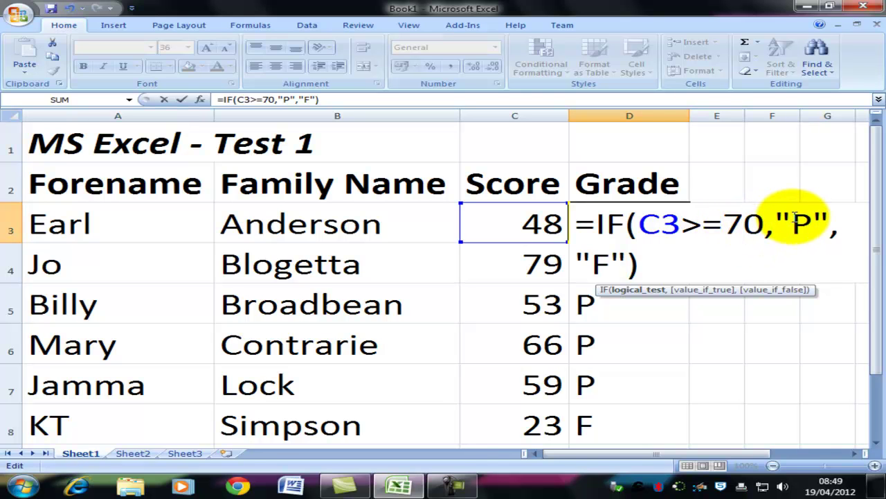
{"action": "left_click_drag", "start_coordinate": [811, 220], "coordinate": [796, 219]}
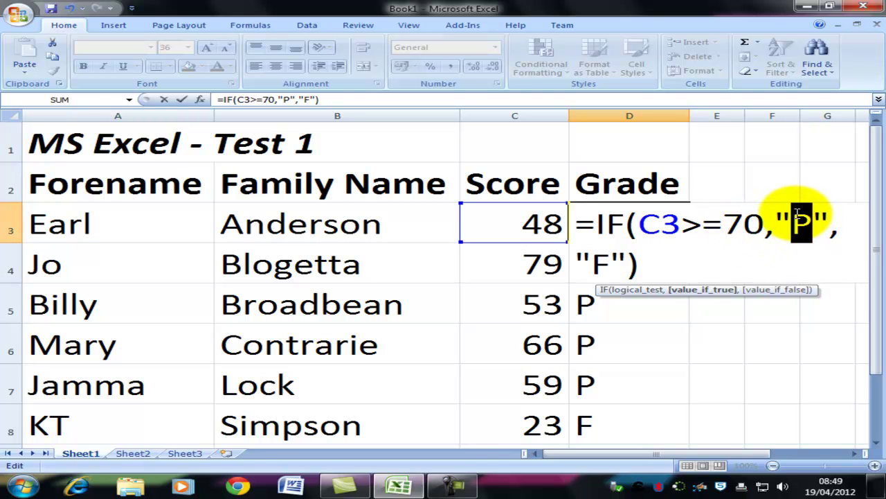
{"action": "type", "text": "D"}
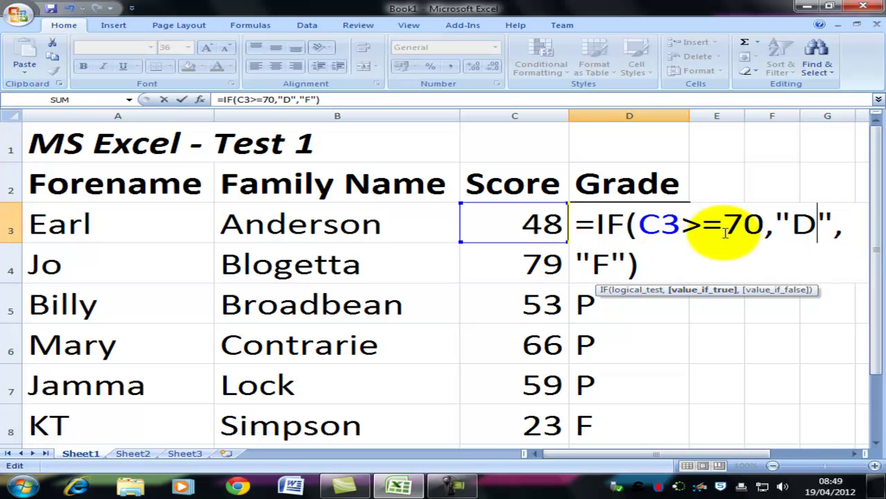
{"action": "left_click", "coordinate": [840, 242]}
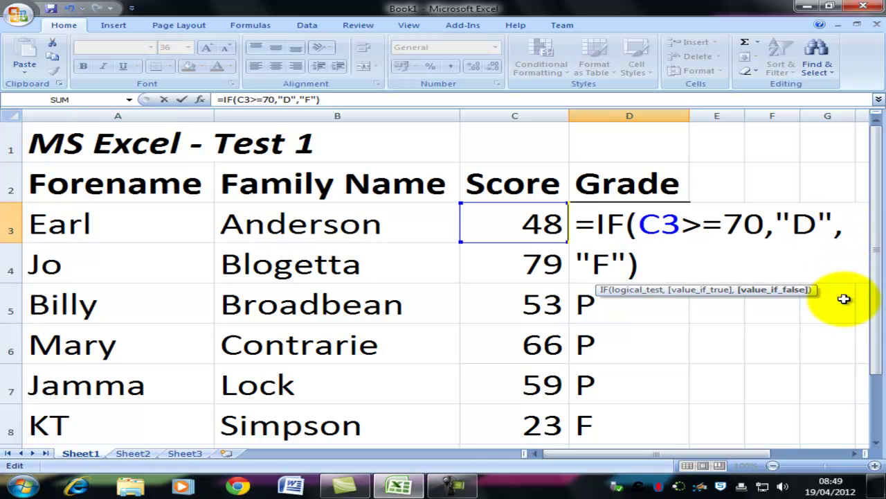
Nest IF(C3>=60,"M", after the "D" result and begin a third IF.
{"action": "type", "text": "if"}
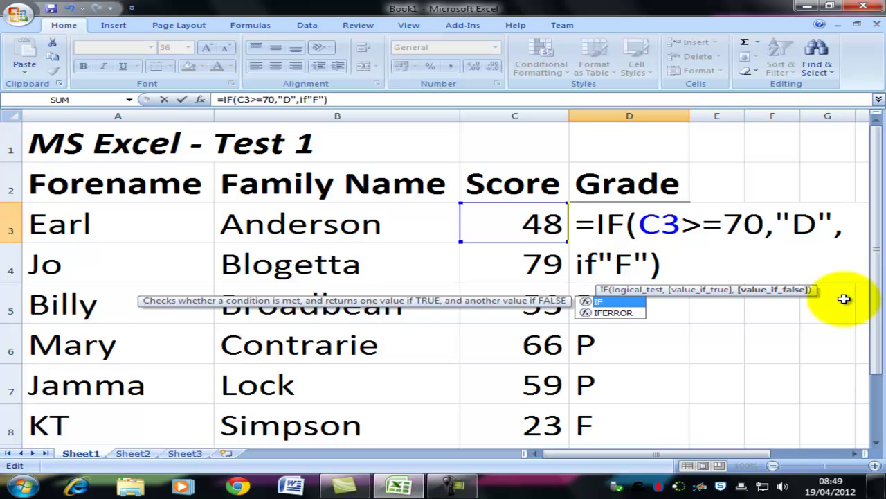
{"action": "type", "text": "("}
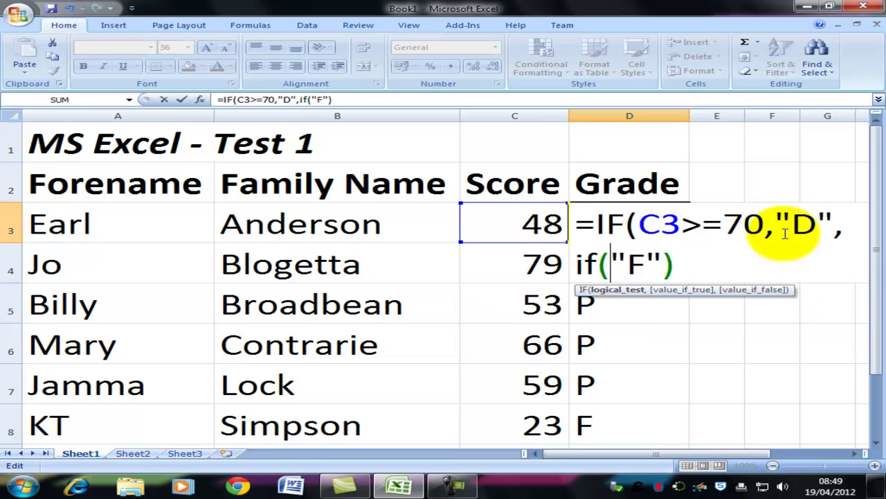
{"action": "left_click", "coordinate": [528, 223]}
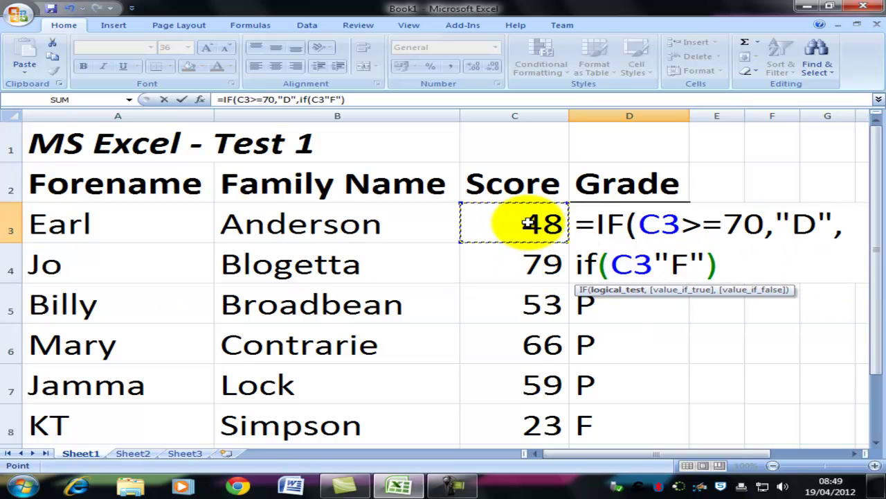
{"action": "type", "text": ">="}
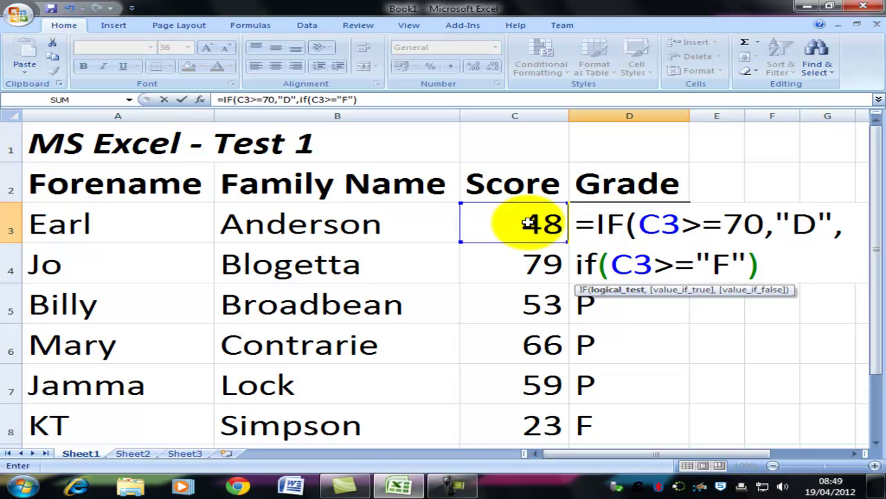
{"action": "type", "text": "60"}
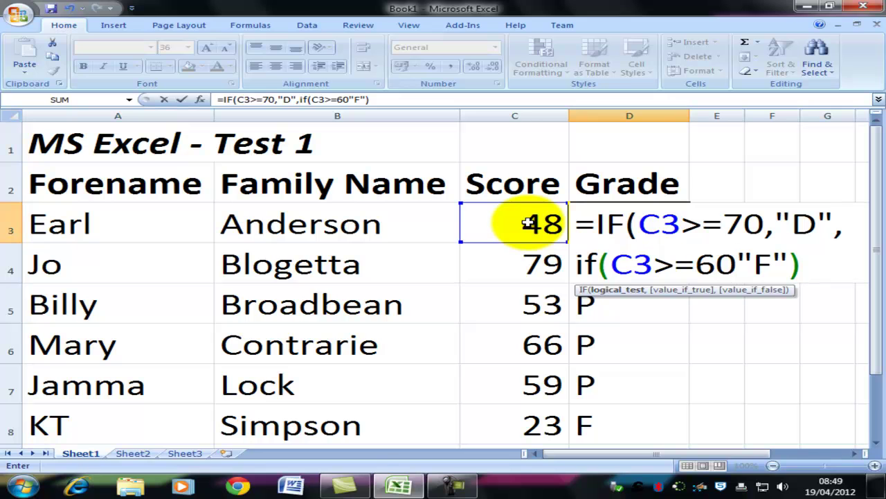
{"action": "type", "text": ",\""}
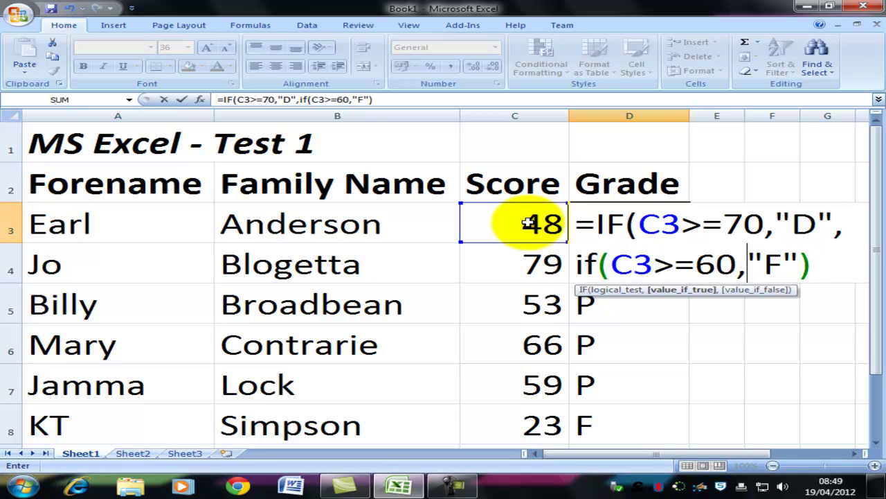
{"action": "type", "text": "M\""}
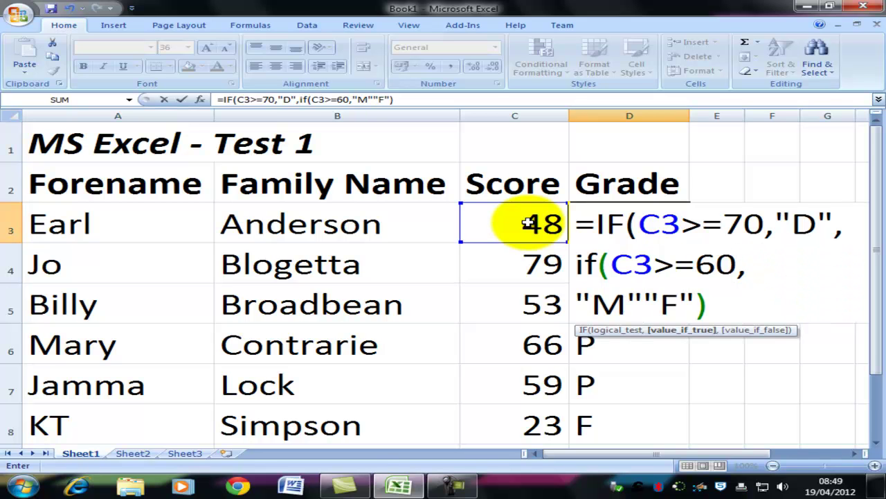
{"action": "type", "text": ","}
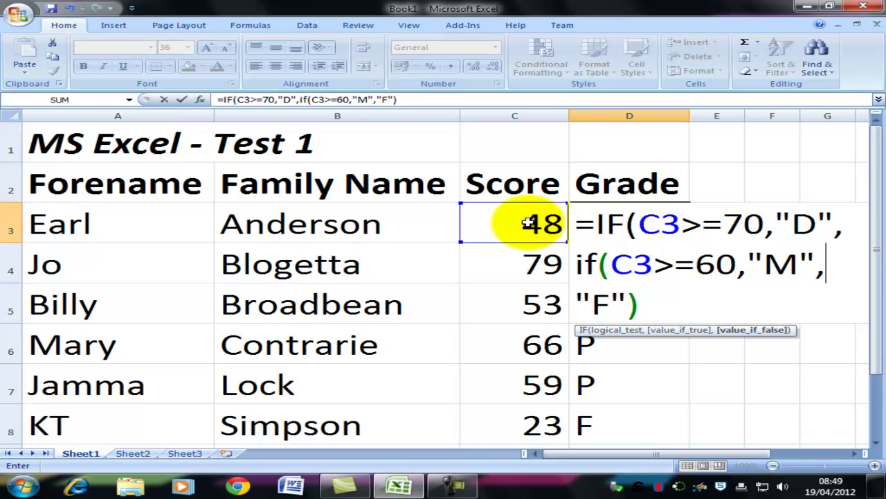
{"action": "type", "text": "if("}
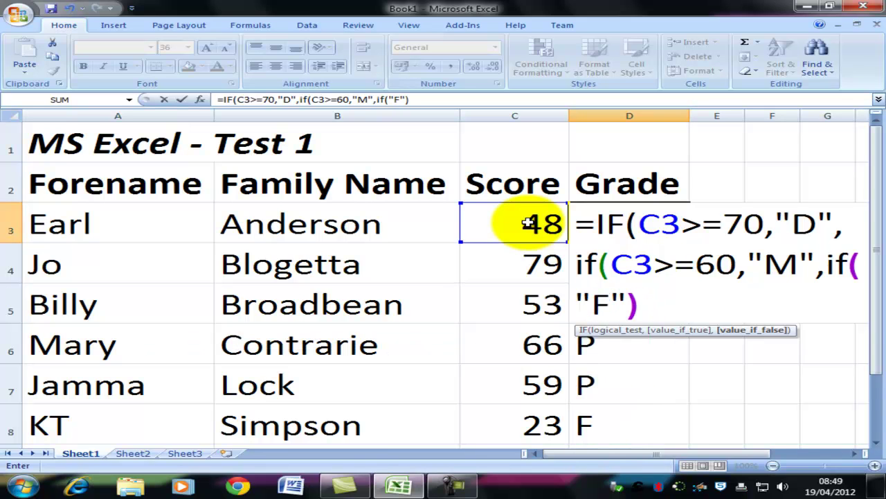
Complete D3 as =IF(C3>=70,"D",IF(C3>=60,"M",IF(C3>=50,"P","F"))), showing F for 48.
{"action": "left_click", "coordinate": [527, 222]}
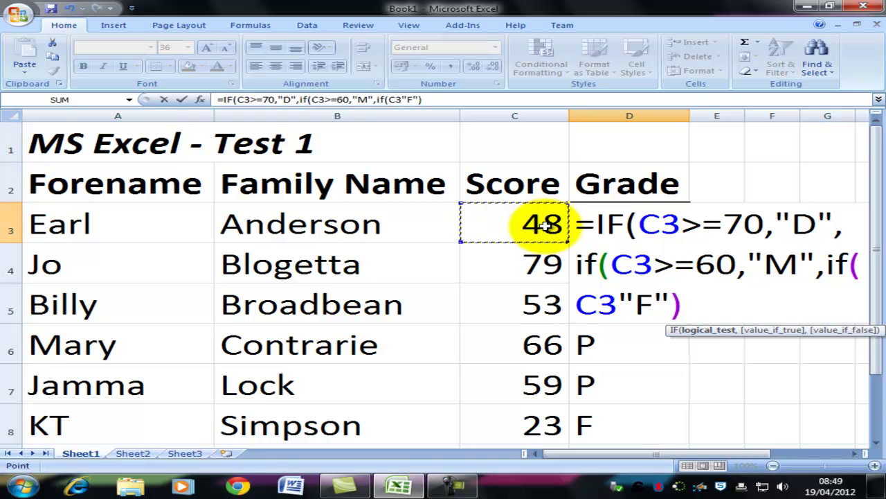
{"action": "type", "text": ">"}
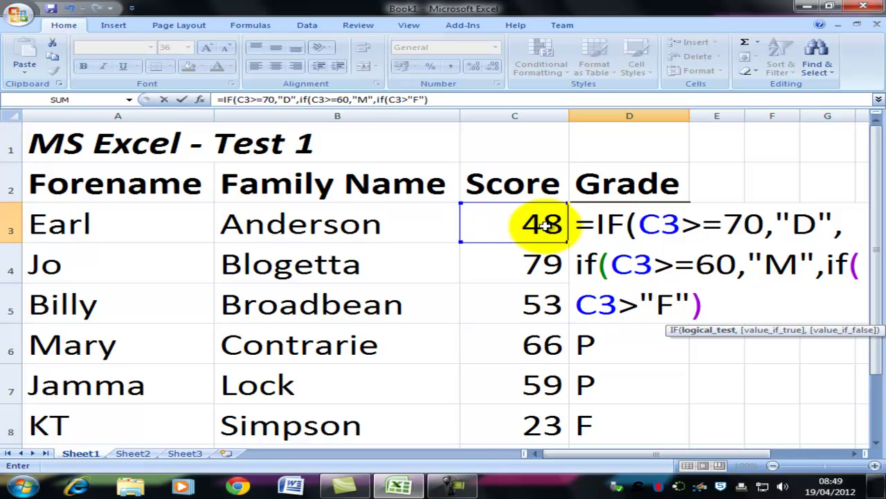
{"action": "type", "text": "=50"}
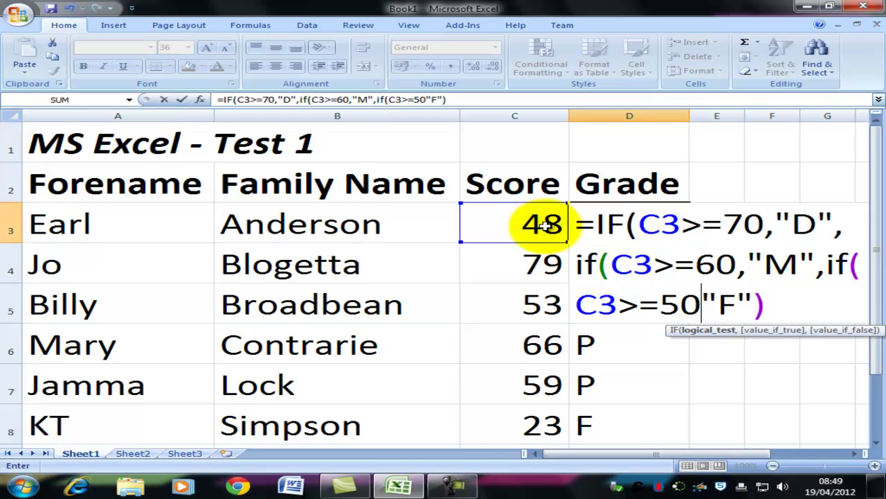
{"action": "type", "text": ",\"P"}
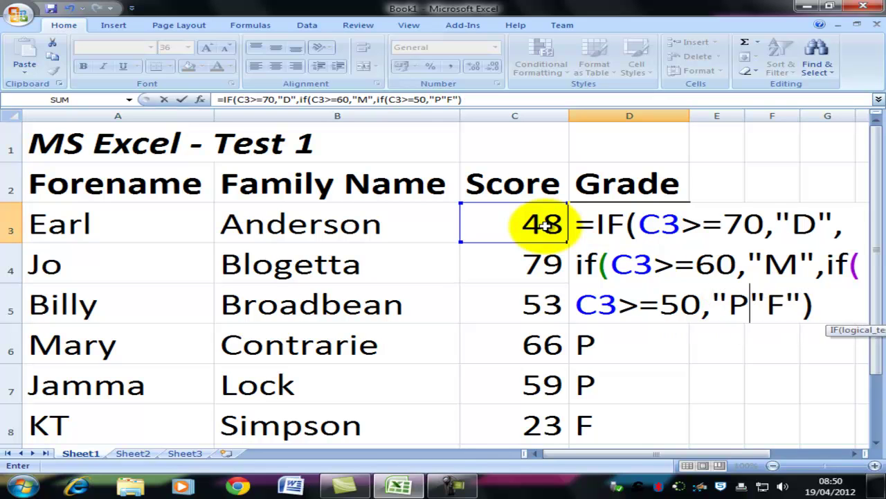
{"action": "type", "text": "\""}
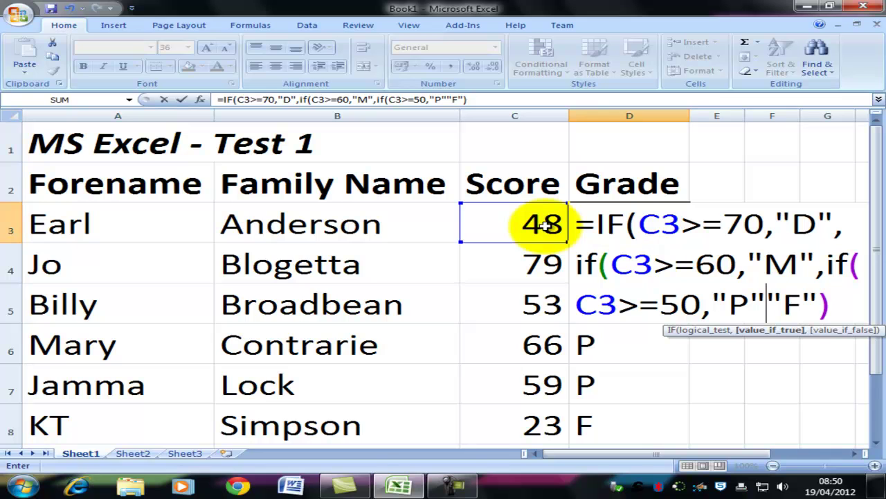
{"action": "type", "text": ","}
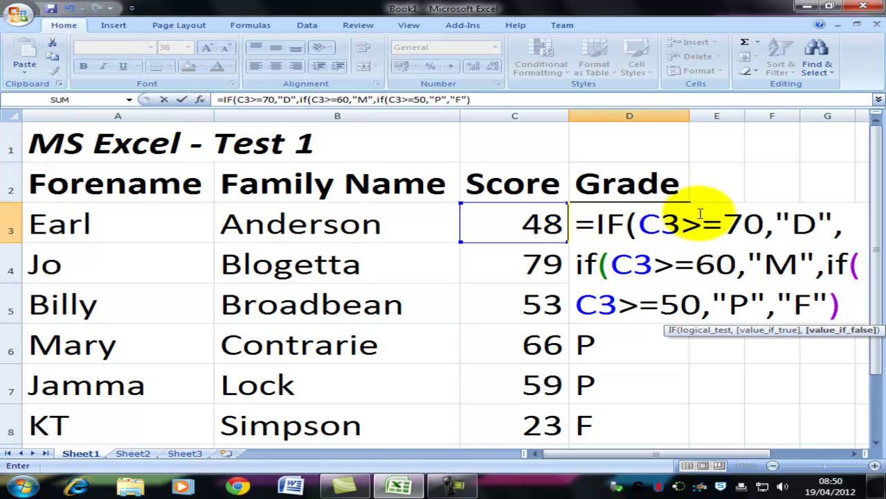
{"action": "left_click", "coordinate": [841, 305]}
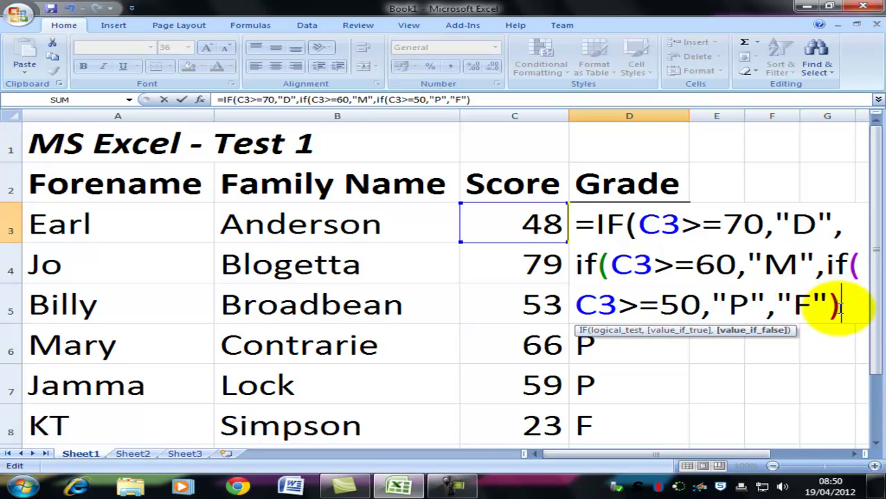
{"action": "type", "text": ")"}
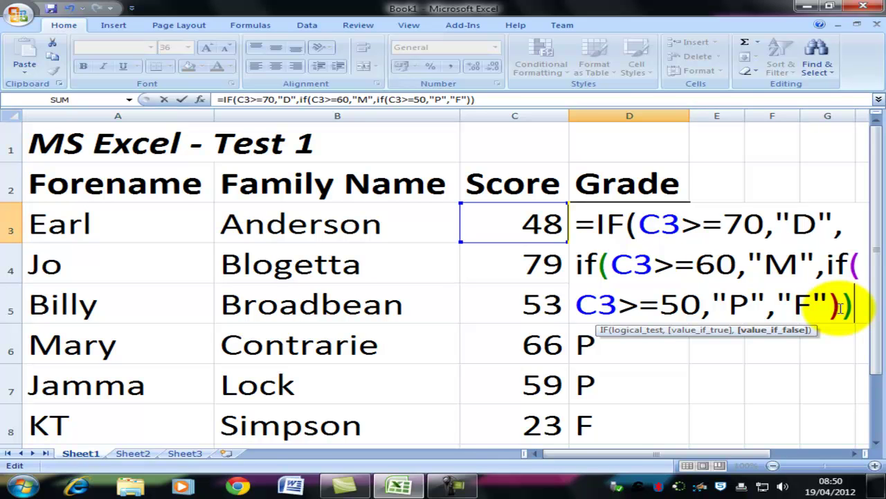
{"action": "type", "text": ")"}
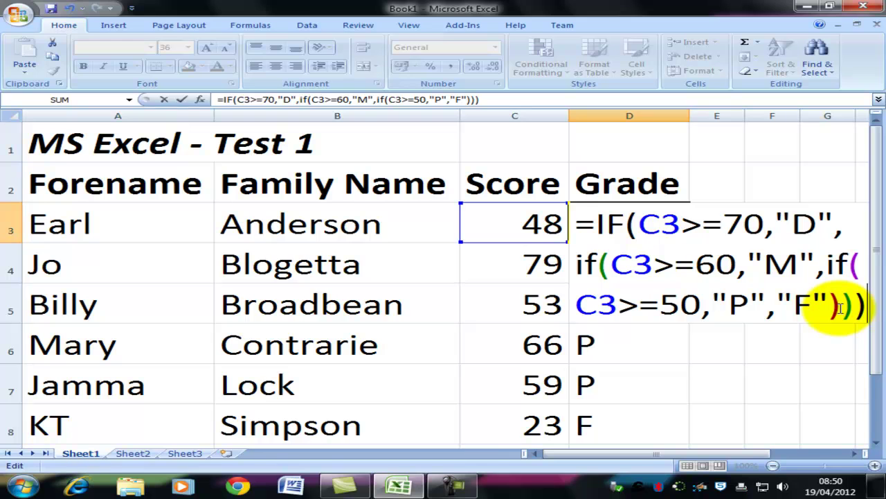
{"action": "key", "text": "Return"}
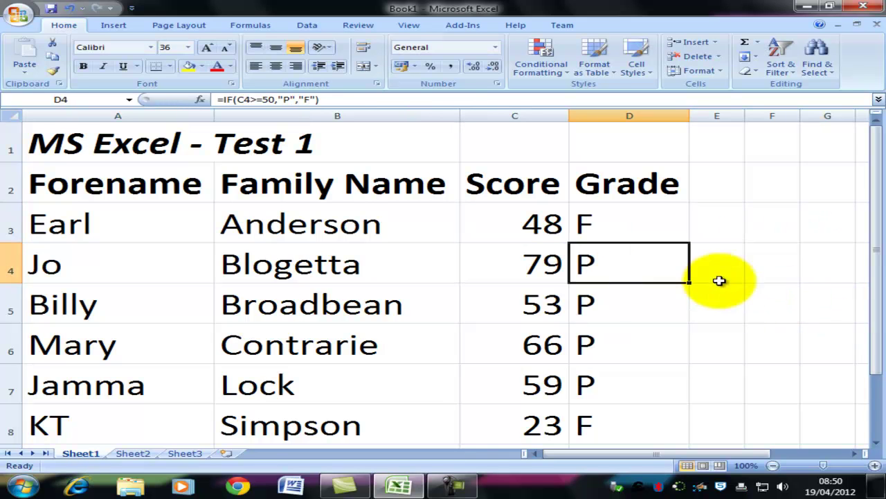
Fill the nested grade formula from D3 down to D8, giving F, D, P, M, P, F.
{"action": "left_click", "coordinate": [669, 224]}
{"action": "left_click_drag", "start_coordinate": [678, 277], "coordinate": [679, 318]}
{"action": "left_click", "coordinate": [667, 229]}
{"action": "left_click_drag", "start_coordinate": [689, 241], "coordinate": [688, 438]}
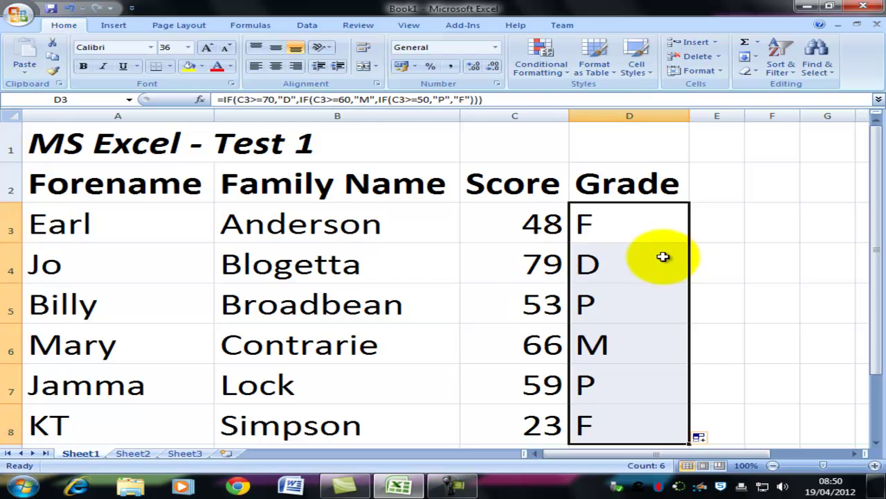
Check that the copied formulas in D4, D5 and D7 reference their own scores.
{"action": "left_click", "coordinate": [635, 266]}
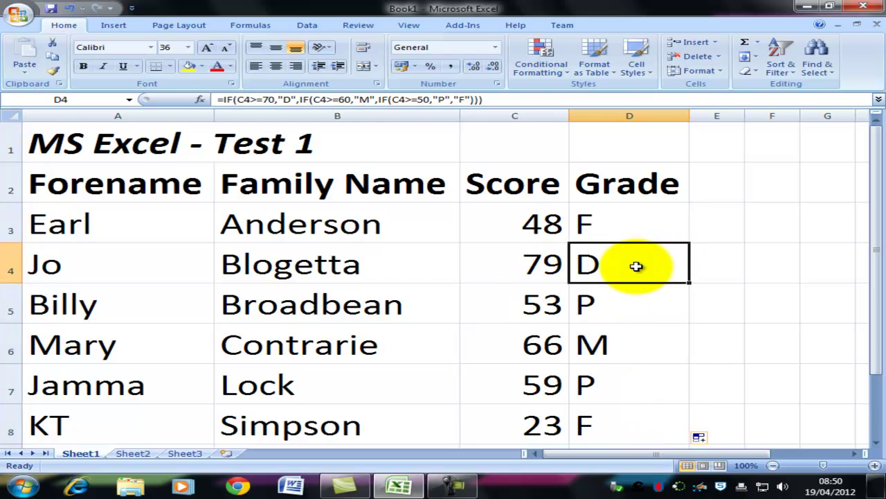
{"action": "left_click", "coordinate": [630, 306]}
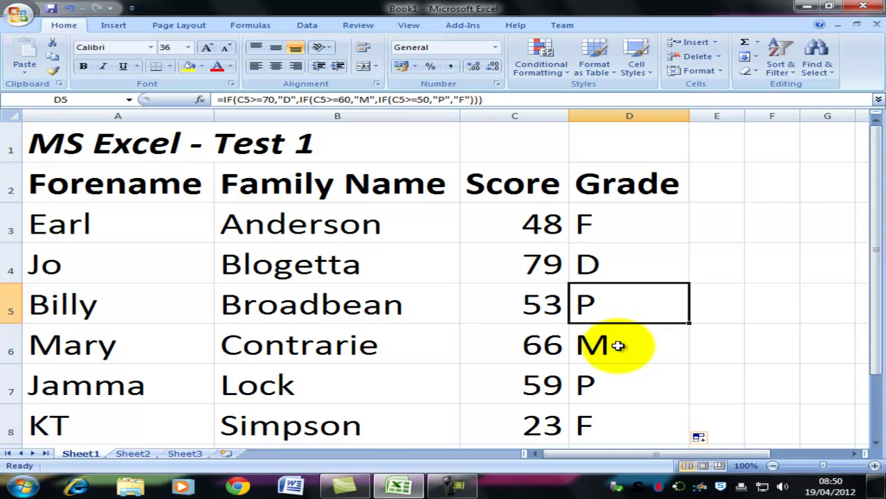
{"action": "left_click", "coordinate": [620, 386]}
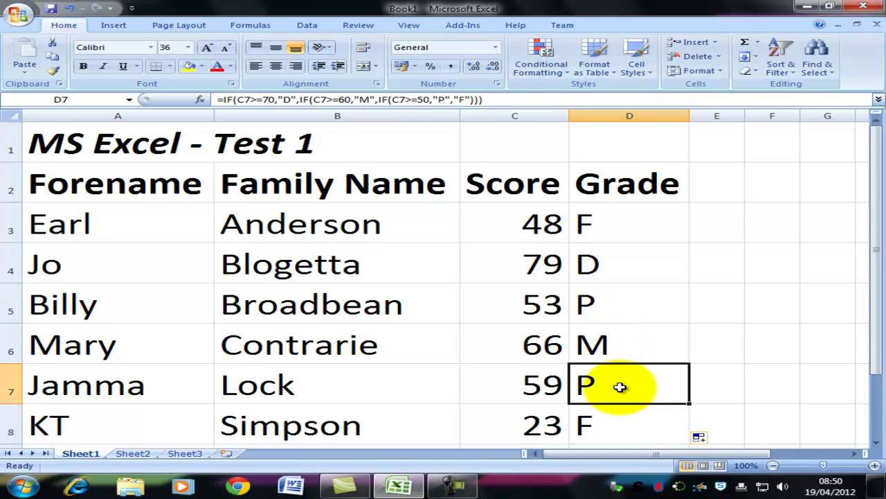